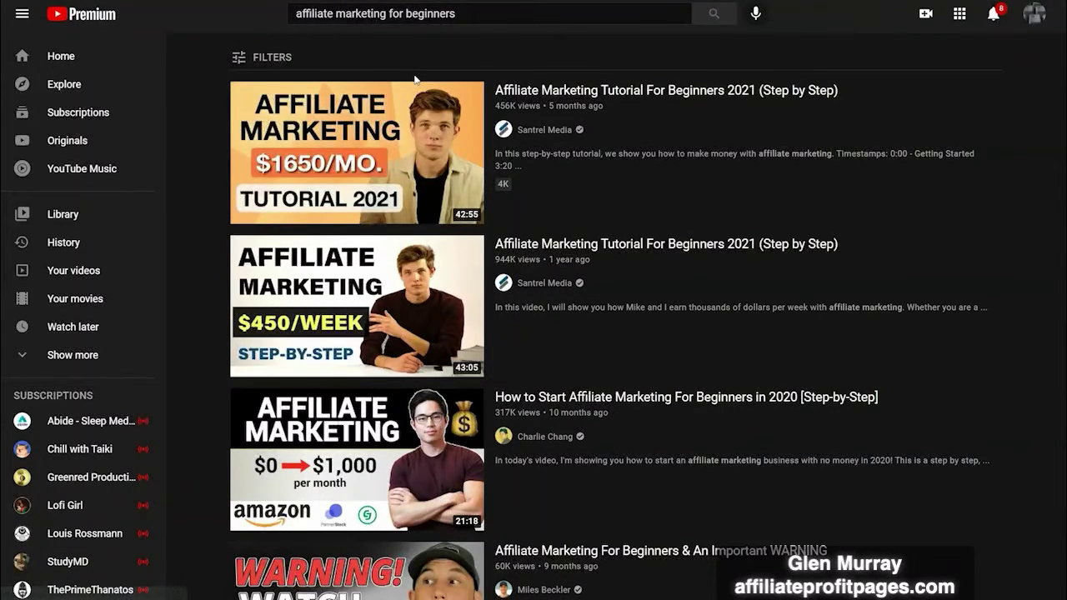
Step: Filter the YouTube results to Creative Commons and copy the link of the video "Affiliate Marketing Tutorial For Beginners (Easy $5,000/Month)"
left_click(270, 60)
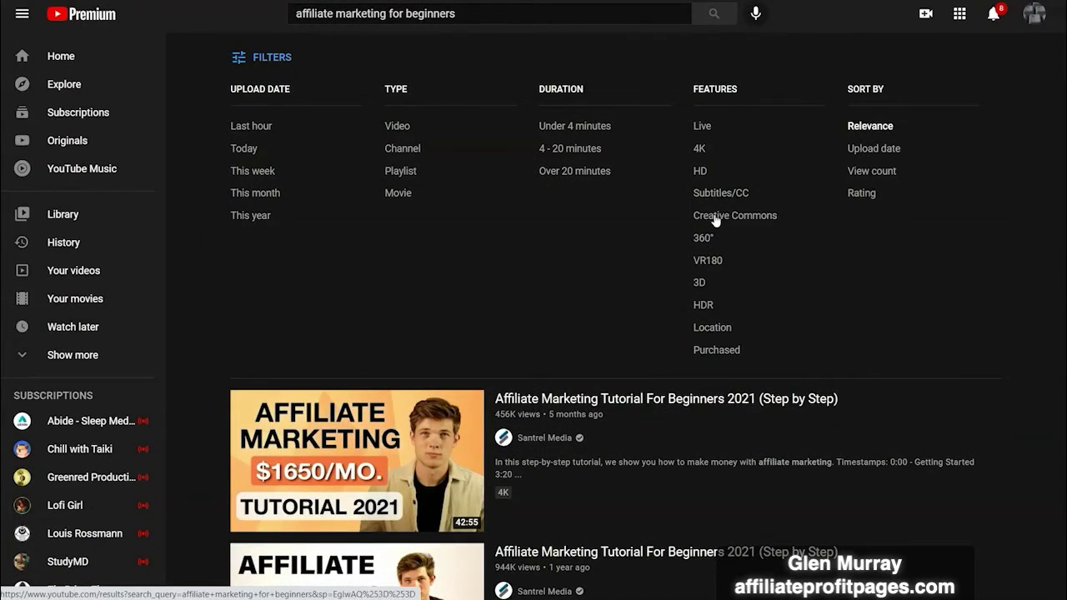
left_click(715, 218)
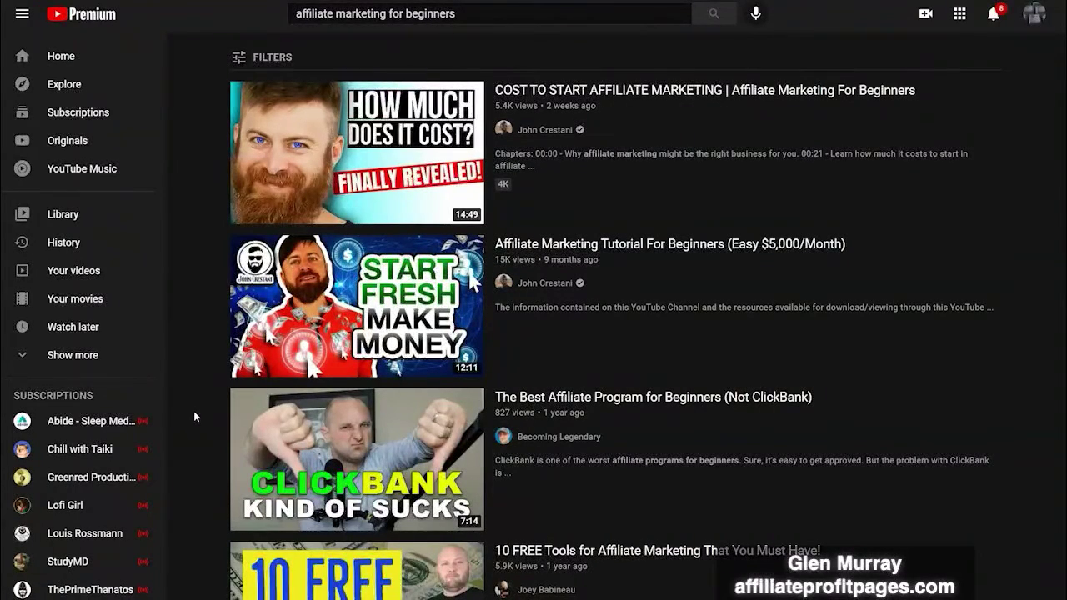
mouse_move(616, 256)
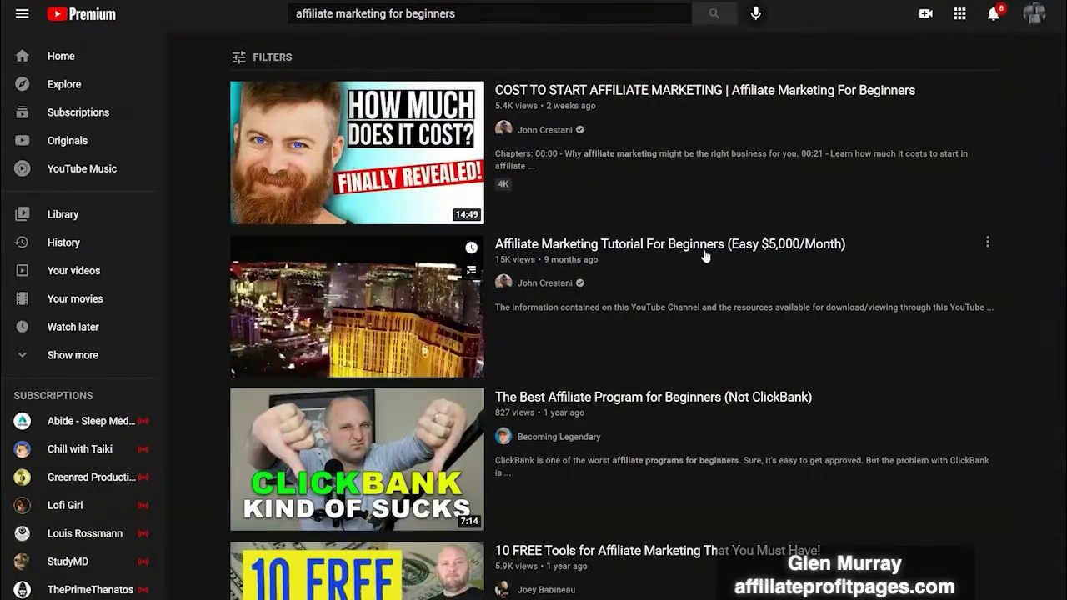
left_click(323, 303)
left_click(38, 450)
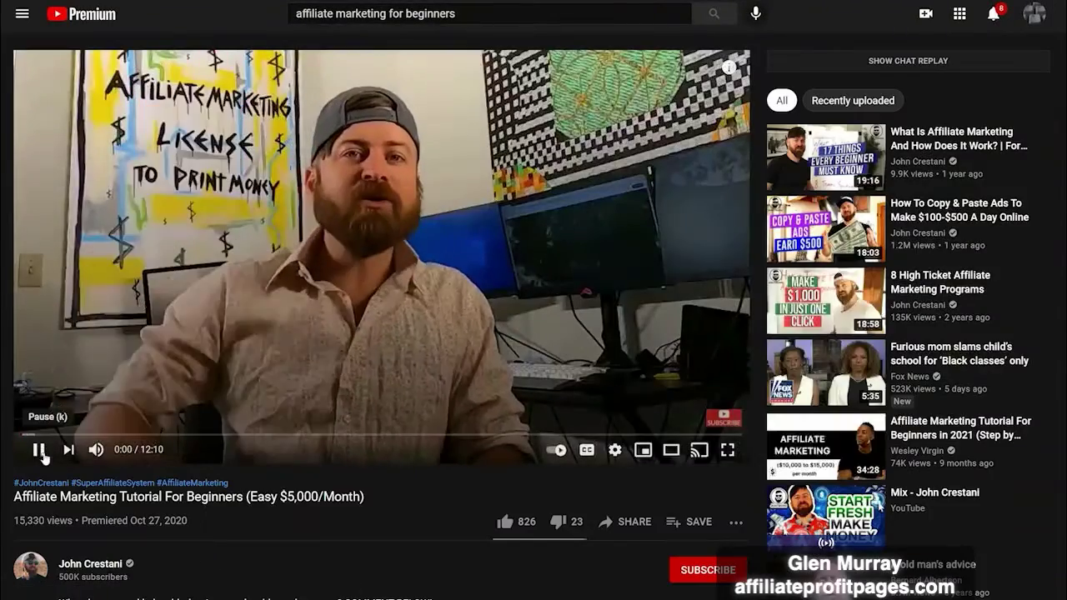
right_click(286, 185)
left_click(344, 233)
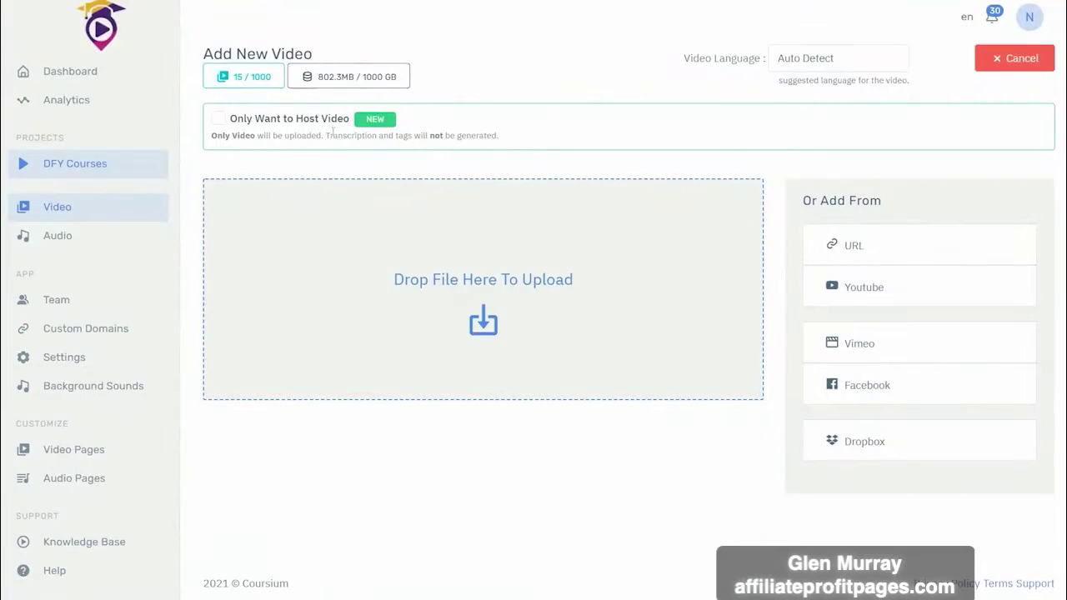
Step: Set the new video's language to English (United States) in Coursium
left_click(816, 61)
scroll(884, 200, "down", 10)
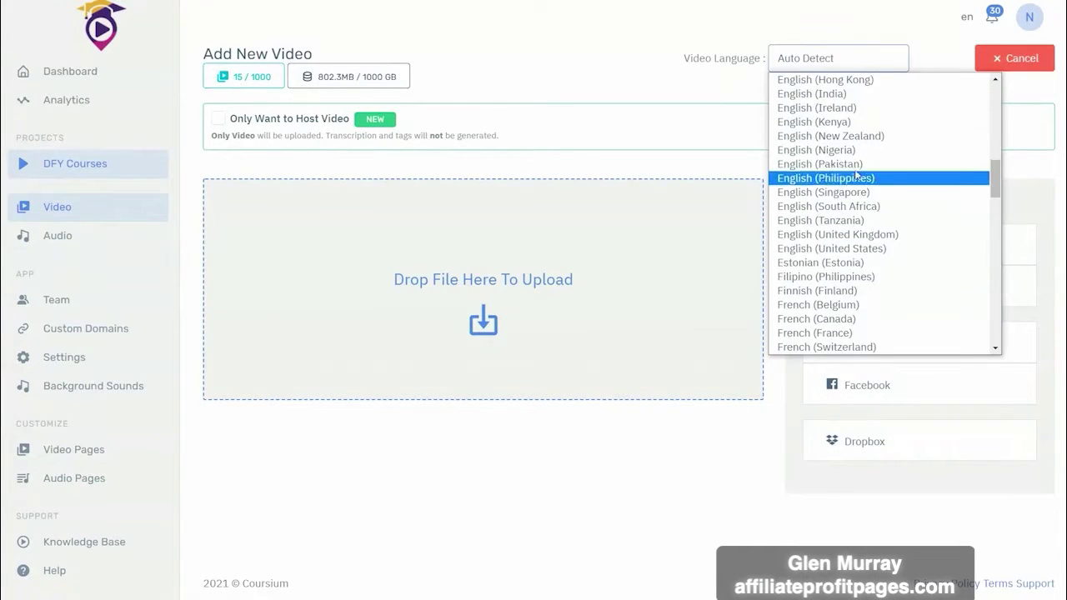
scroll(859, 179, "up", 3)
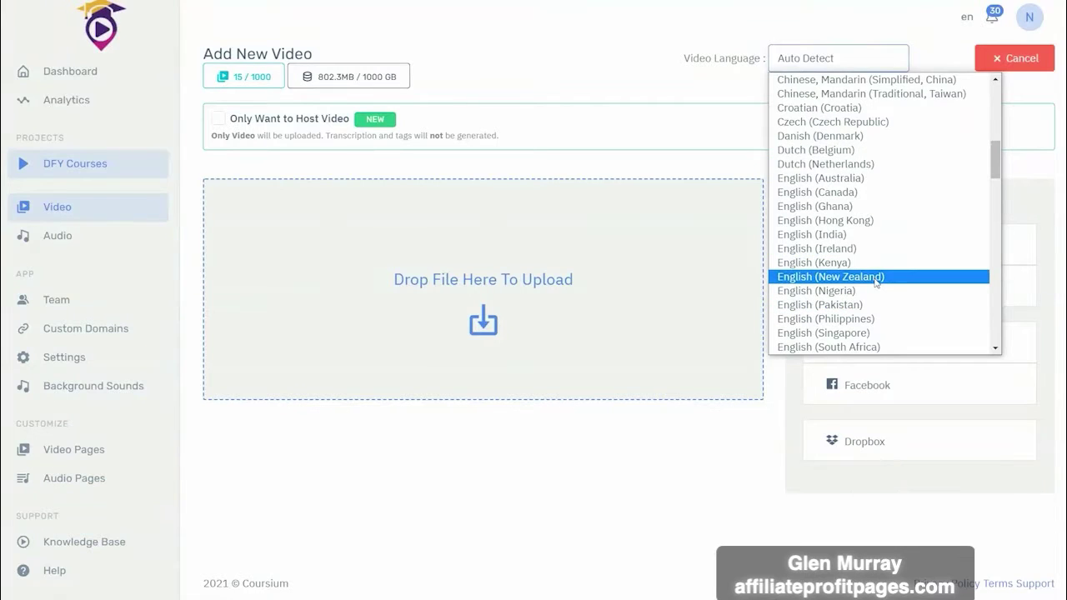
scroll(875, 276, "down", 3)
left_click(867, 249)
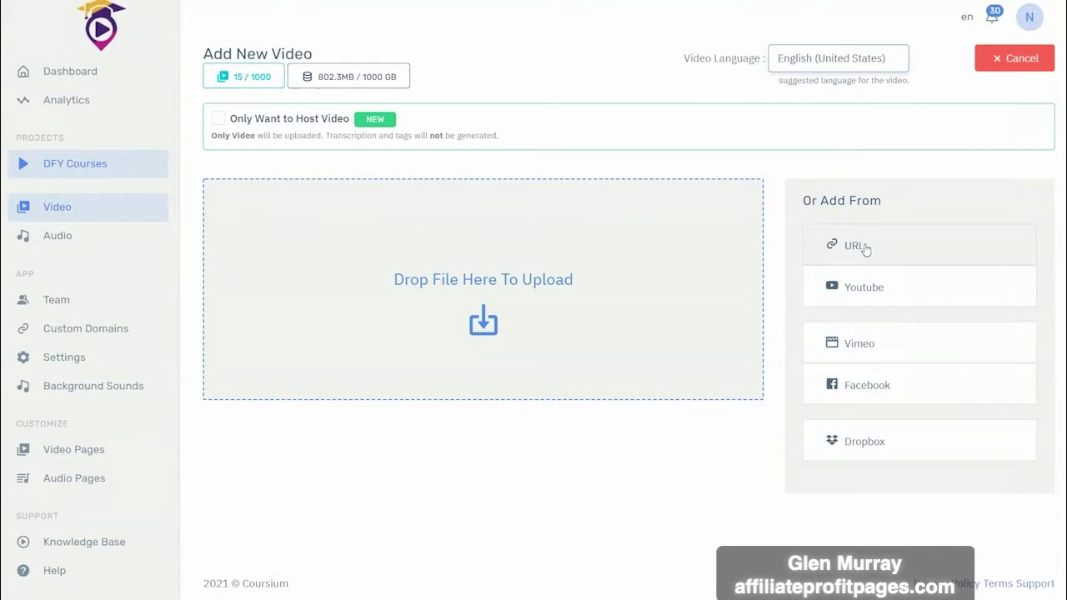
left_click(846, 290)
left_click(444, 88)
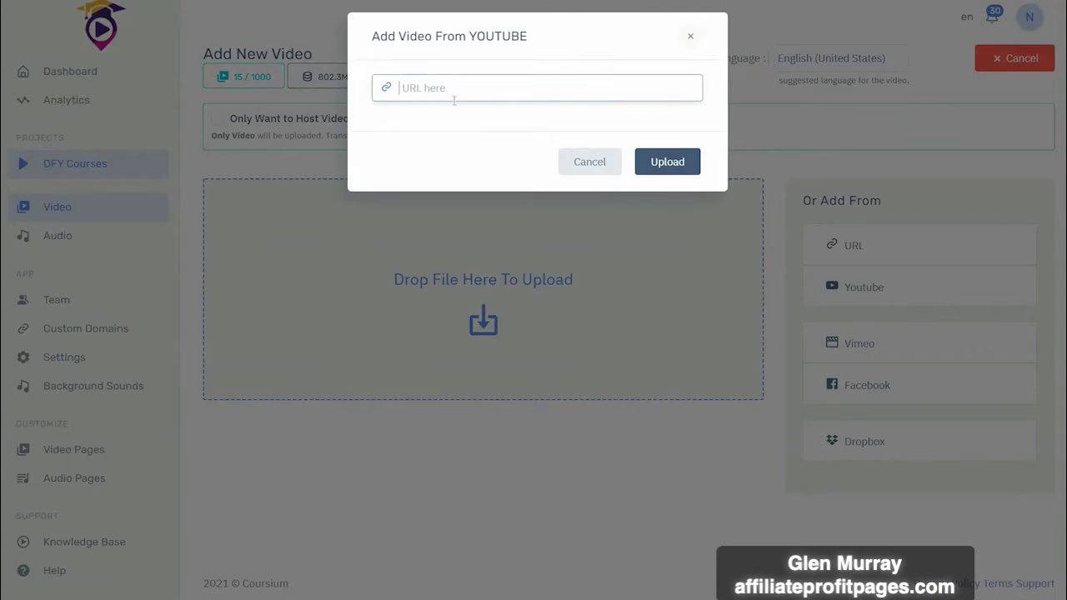
type("https://youtu.be/BNsg1Juk-bI")
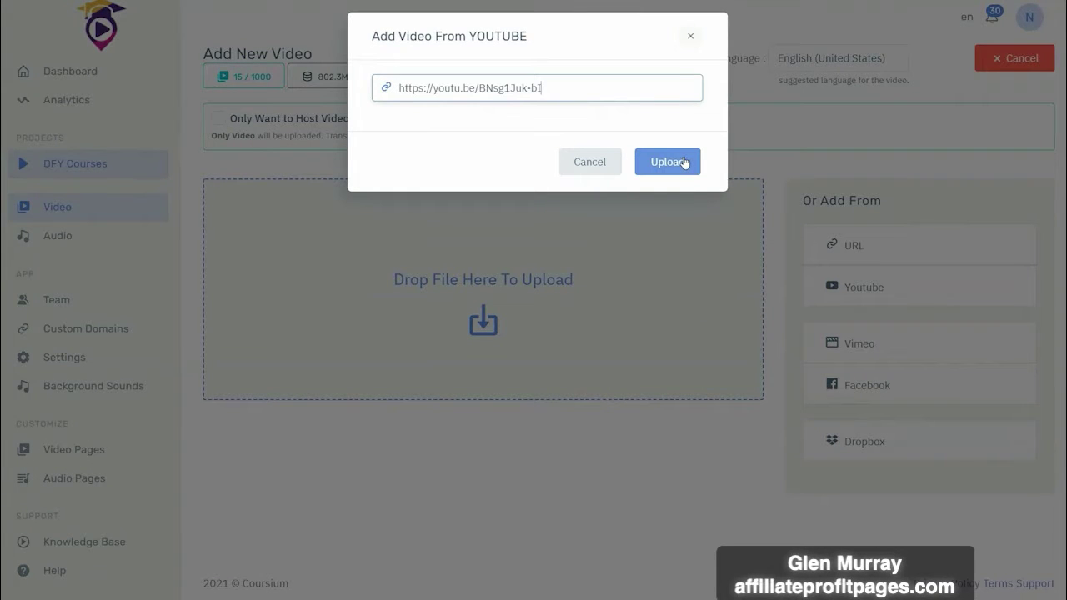
left_click(684, 162)
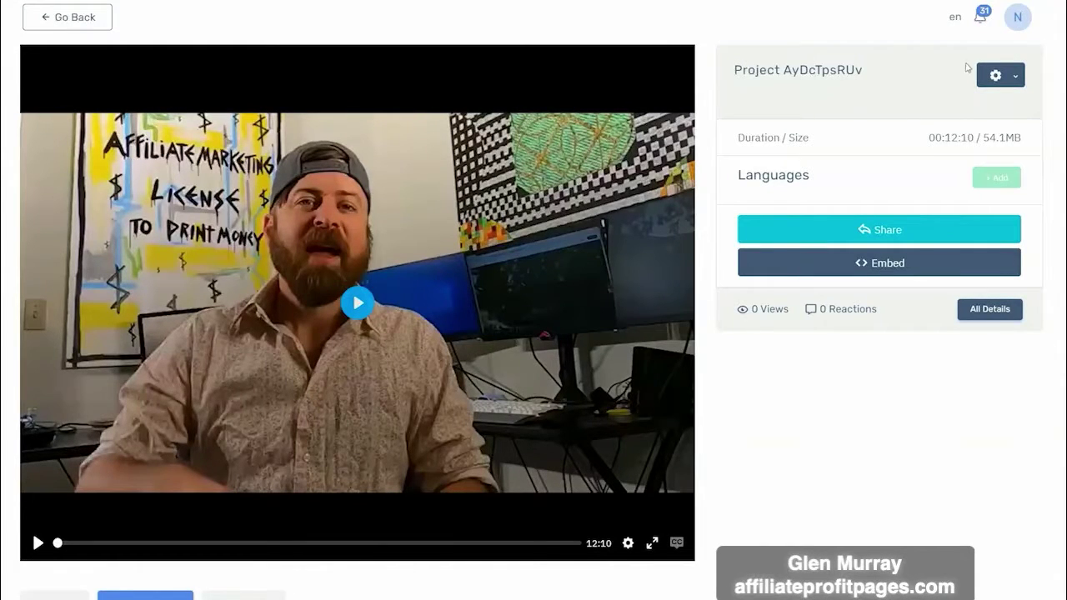
Step: Customize the uploaded video with the project name "Affiliate Marketing" and "Marketing" as both meta title and description
left_click(994, 76)
left_click(848, 108)
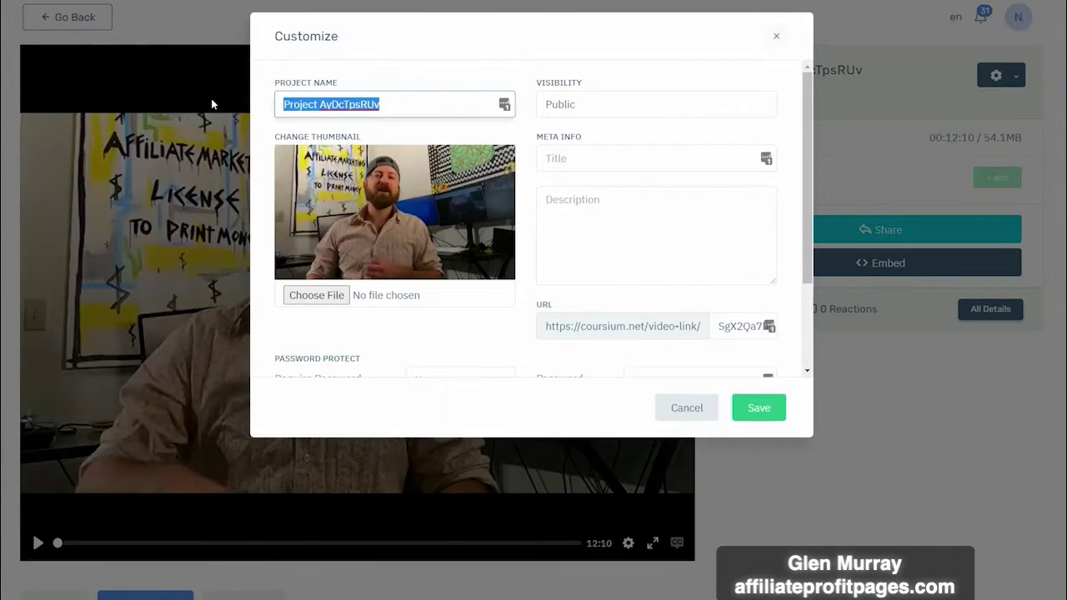
type("Affiliate Marketing")
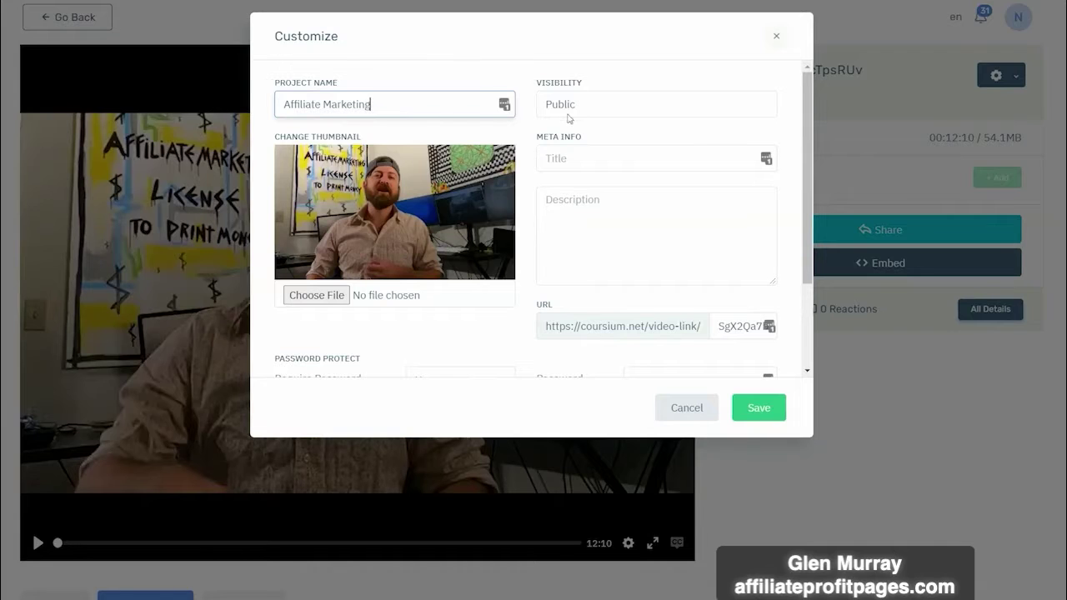
left_click(585, 163)
type("Marketing")
key("Tab")
type("Marketing")
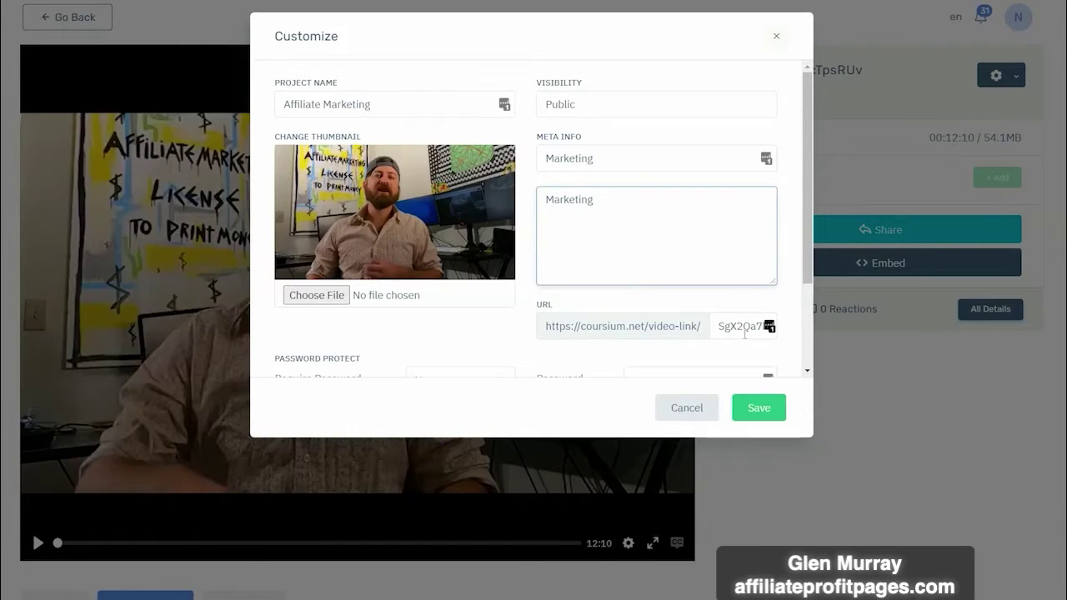
Step: Set the ending of the video's link URL to "affilimarke" and save the customization
double_click(742, 333)
type("a")
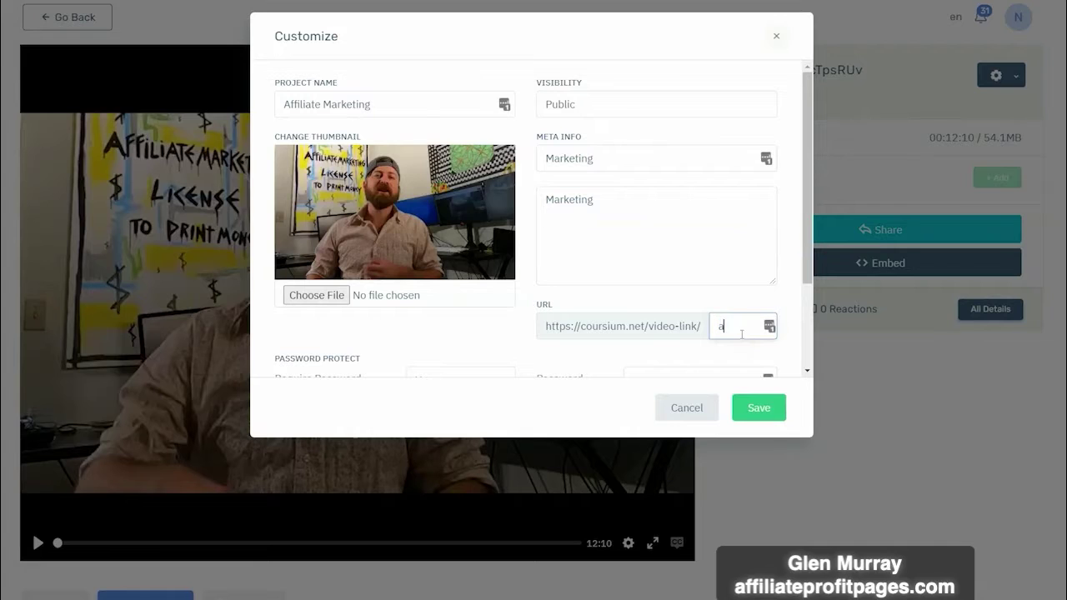
type("ffilimarke")
scroll(674, 310, "down", 2)
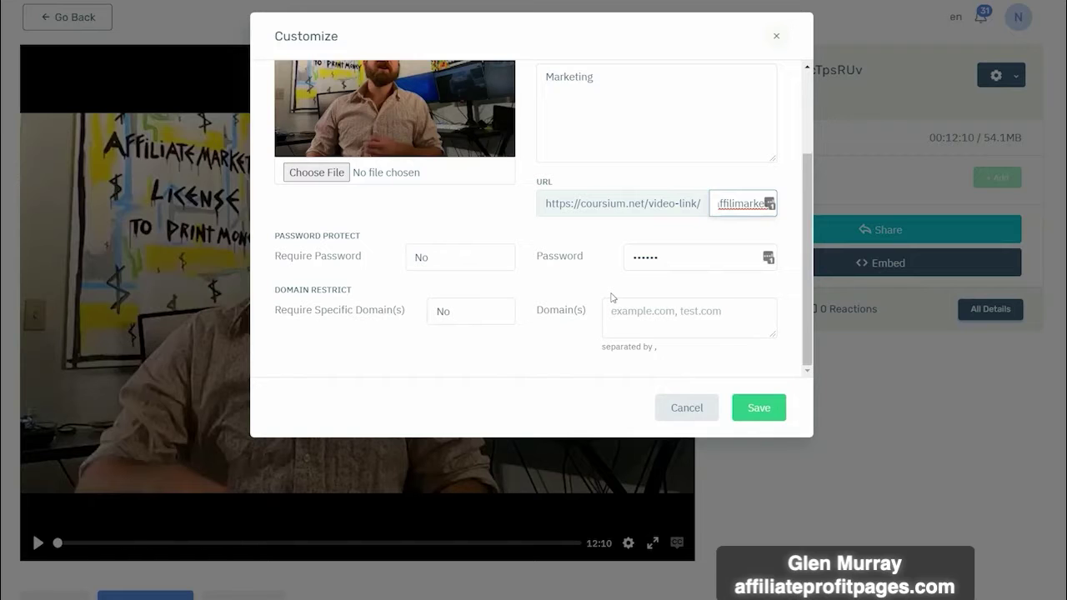
left_click(759, 408)
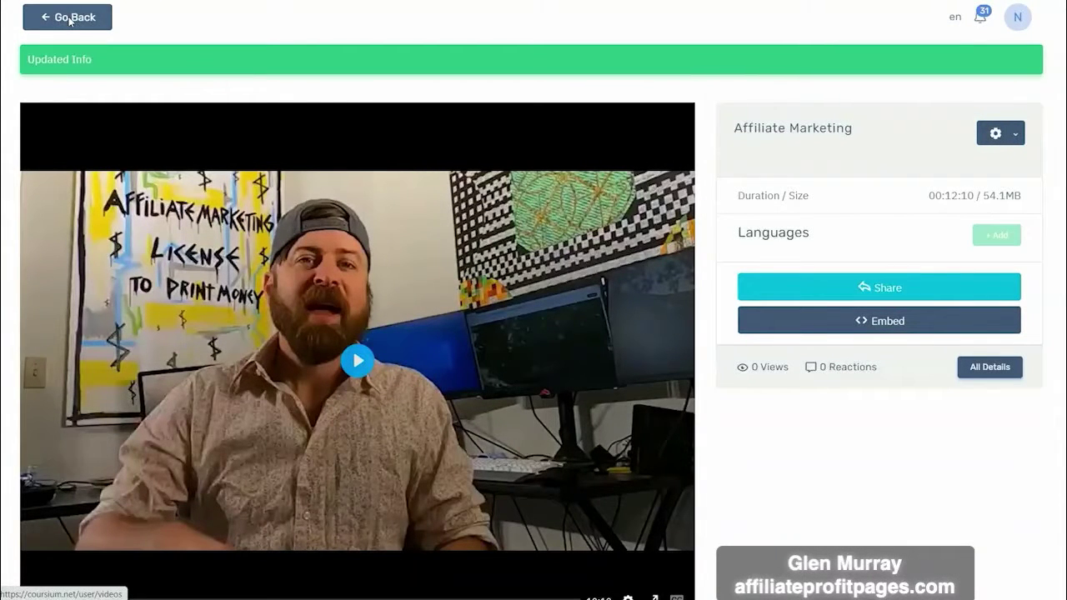
Step: Create a new video page titled "Our test page" with the description "test page" and the URL "testpage"
left_click(70, 18)
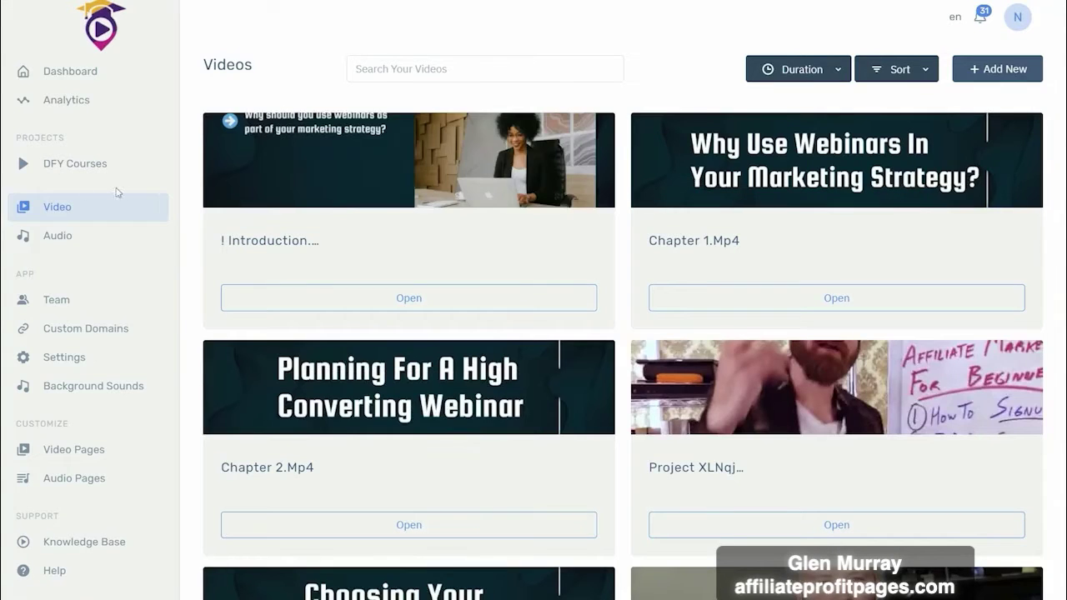
left_click(75, 452)
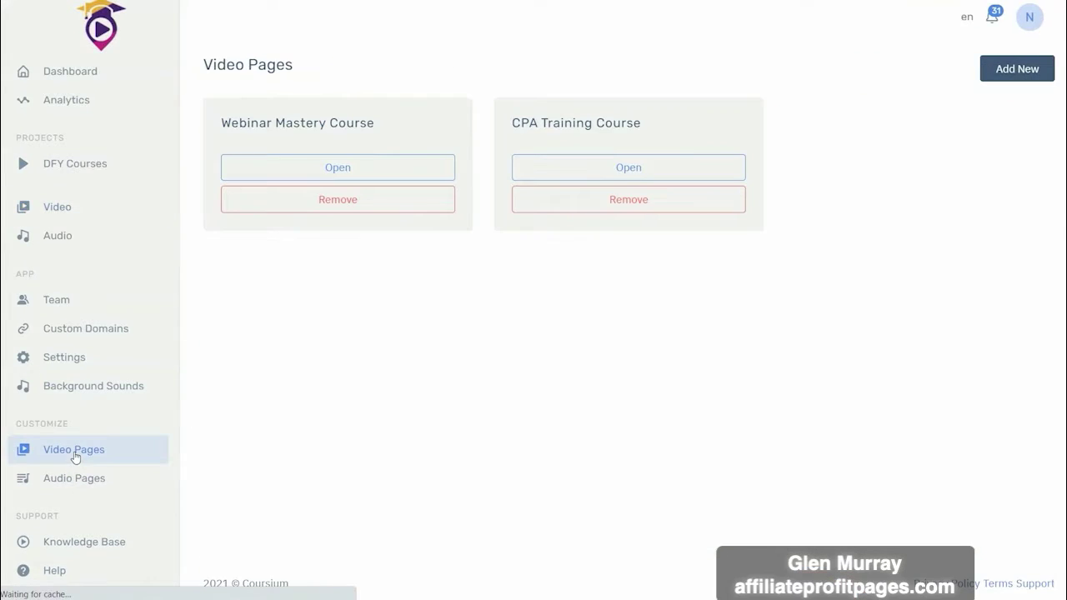
left_click(998, 83)
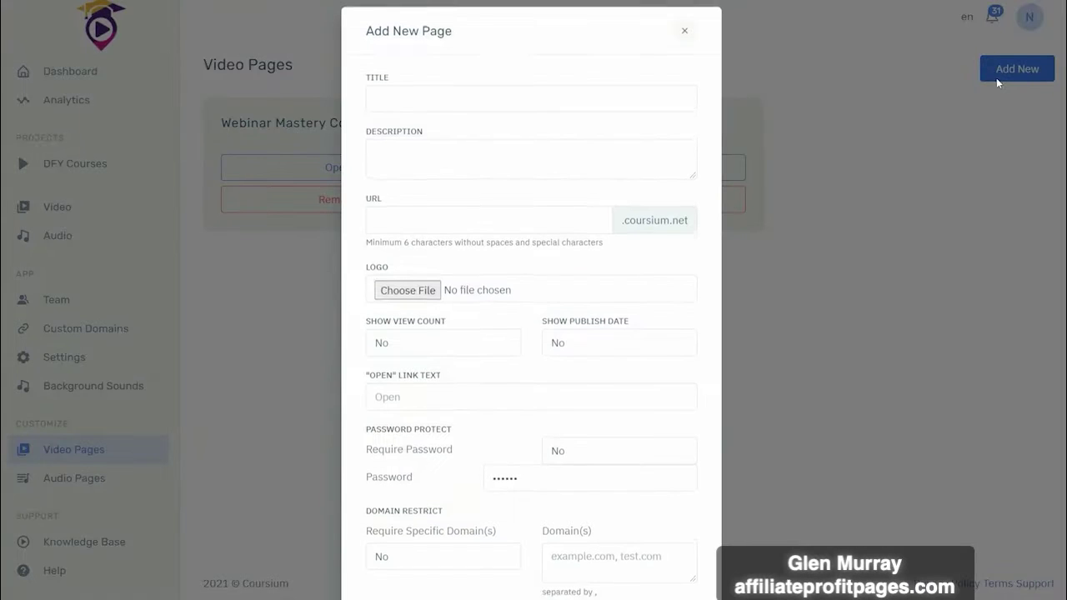
left_click(409, 99)
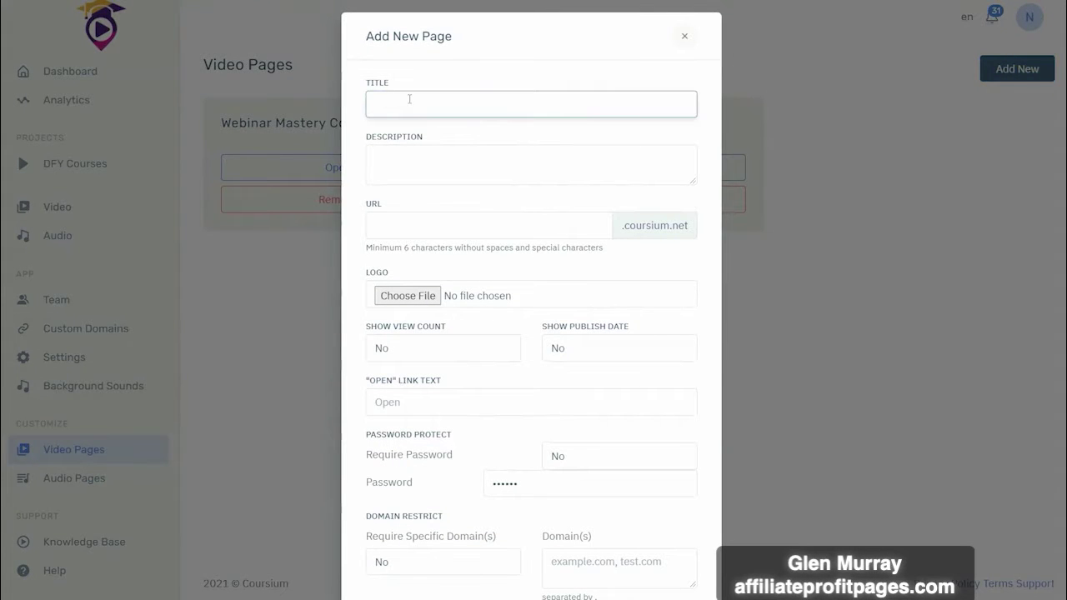
type("Our test page")
key("Tab")
type("test page")
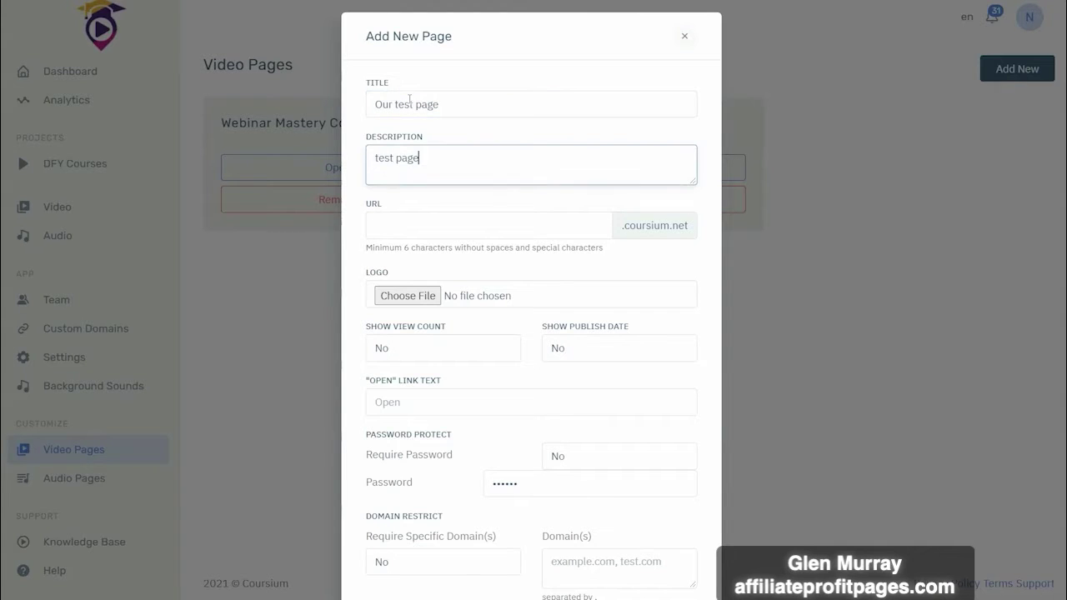
left_click(439, 227)
type("testpage")
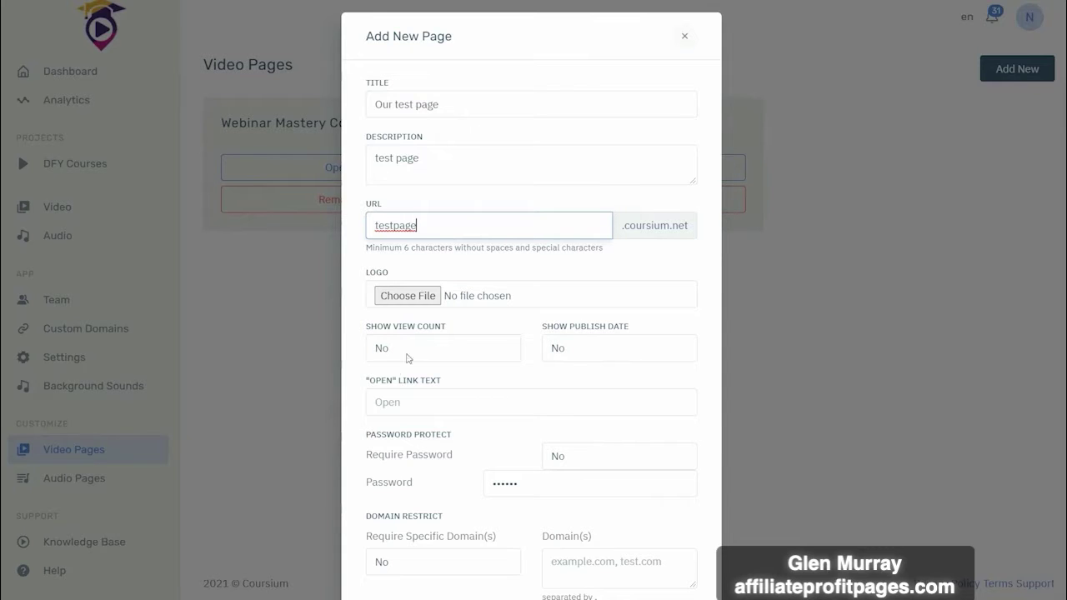
scroll(368, 382, "down", 3)
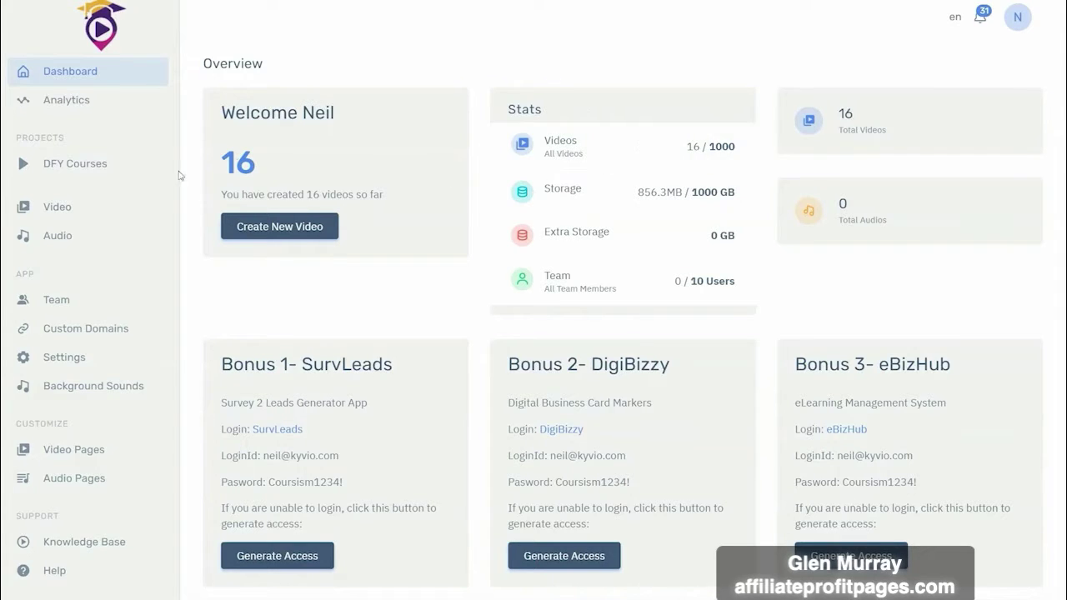
Step: Open the Affiliate Marketing video from the video library
left_click(38, 210)
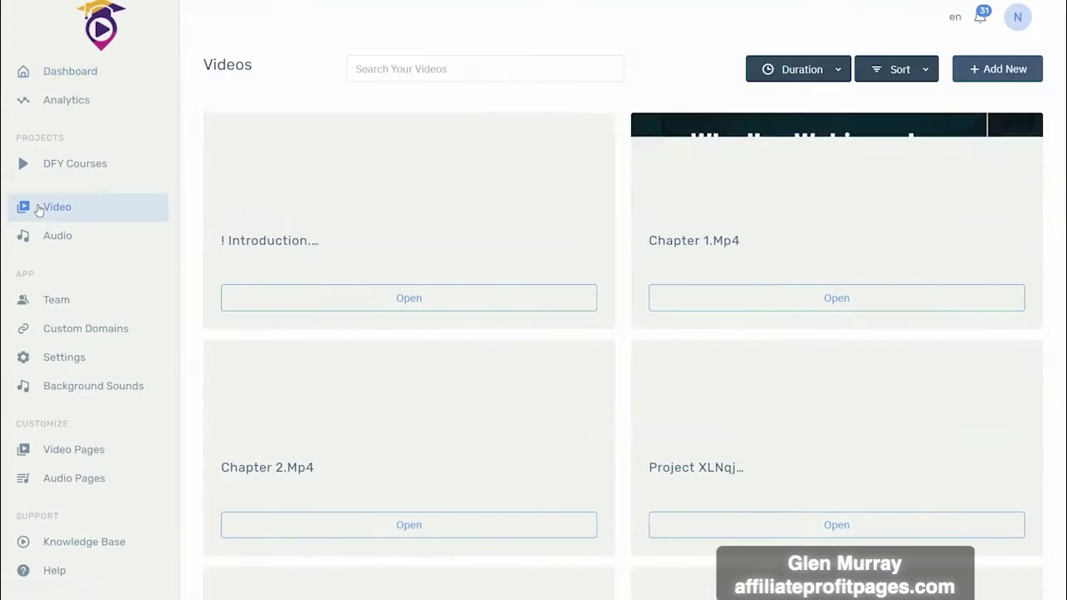
scroll(951, 453, "down", 9)
scroll(953, 457, "down", 5)
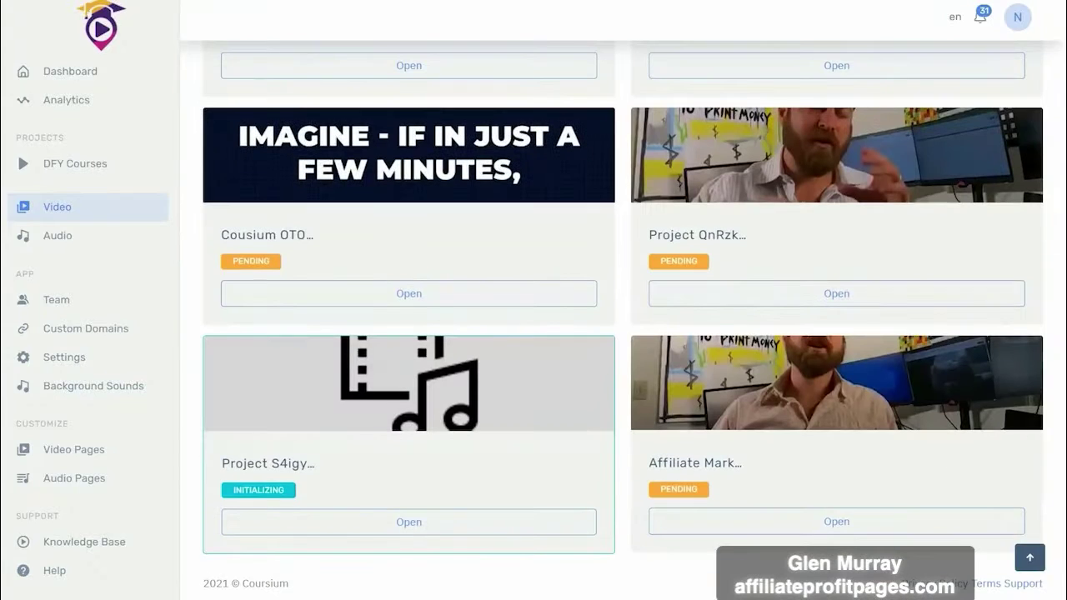
left_click(834, 522)
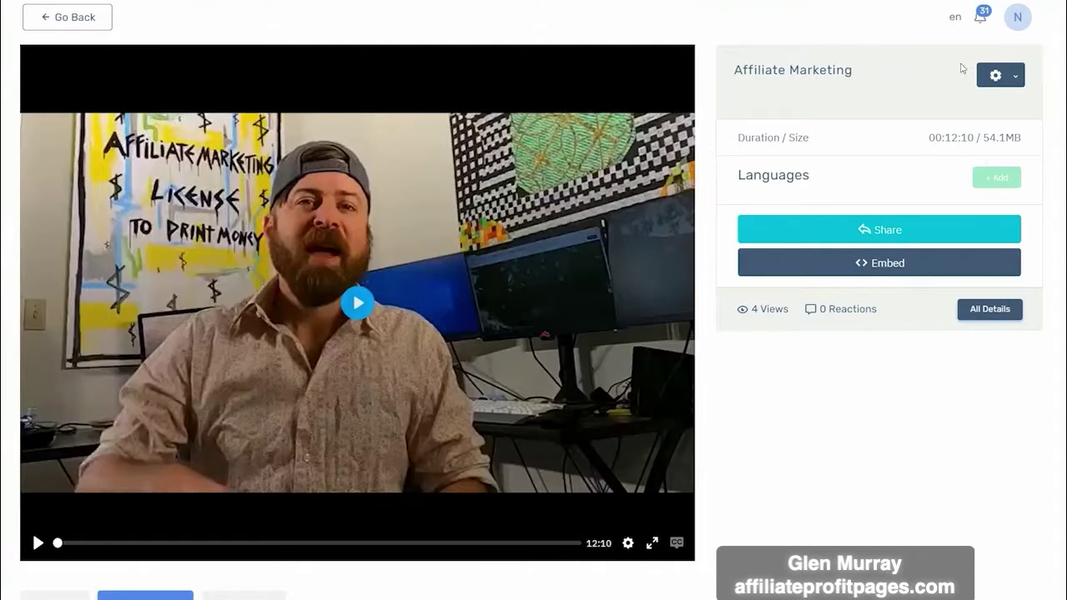
Step: Require a password for the Affiliate Marketing video, enter the video password, and save the customization
left_click(1013, 78)
left_click(844, 112)
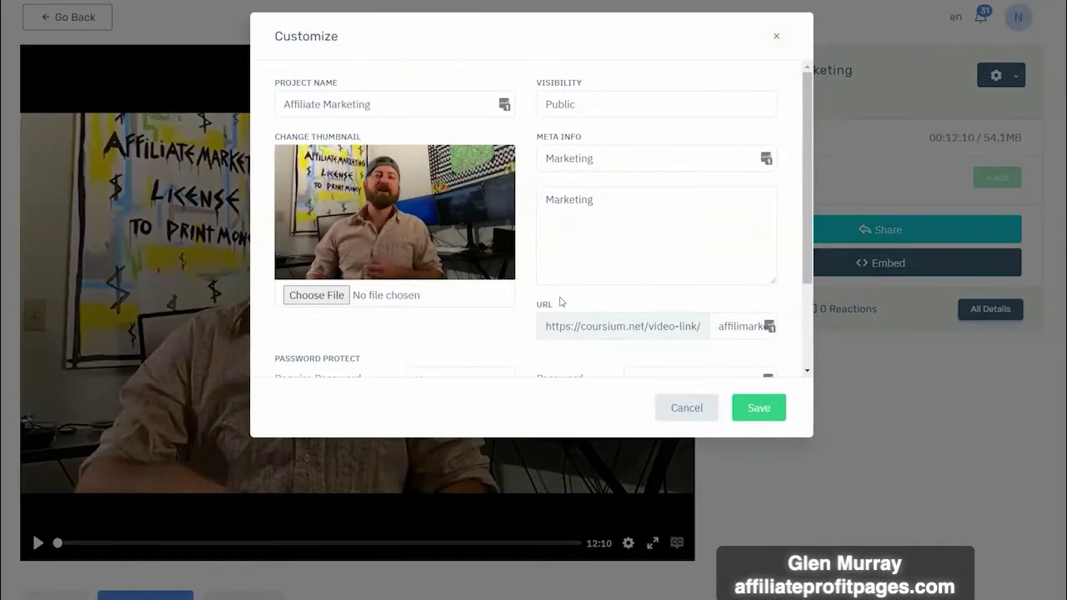
scroll(381, 245, "down", 3)
left_click(450, 258)
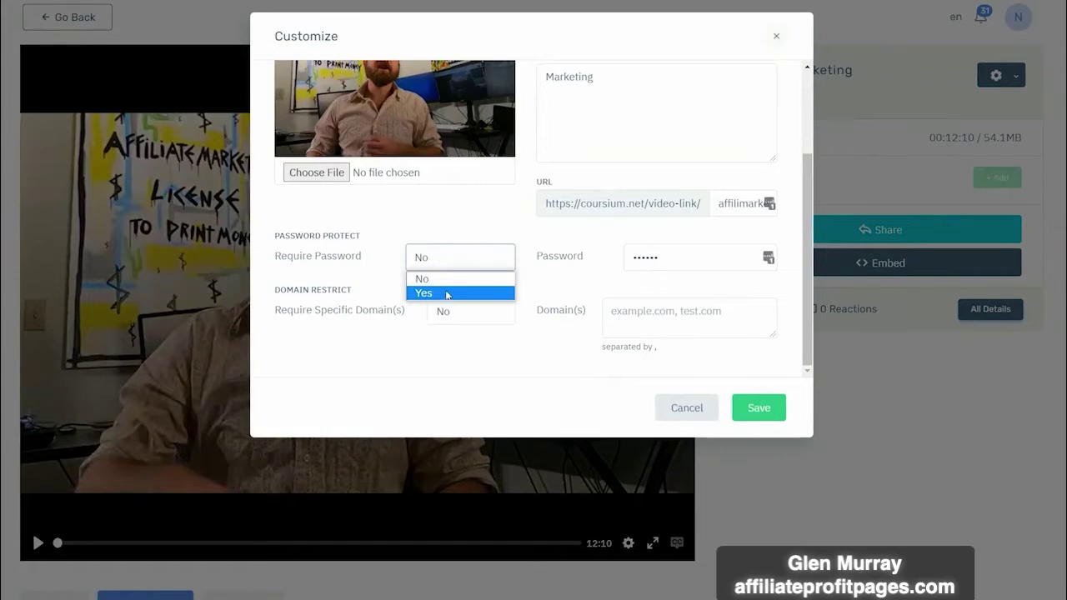
left_click(447, 295)
left_click_drag(685, 259, 581, 258)
type("••")
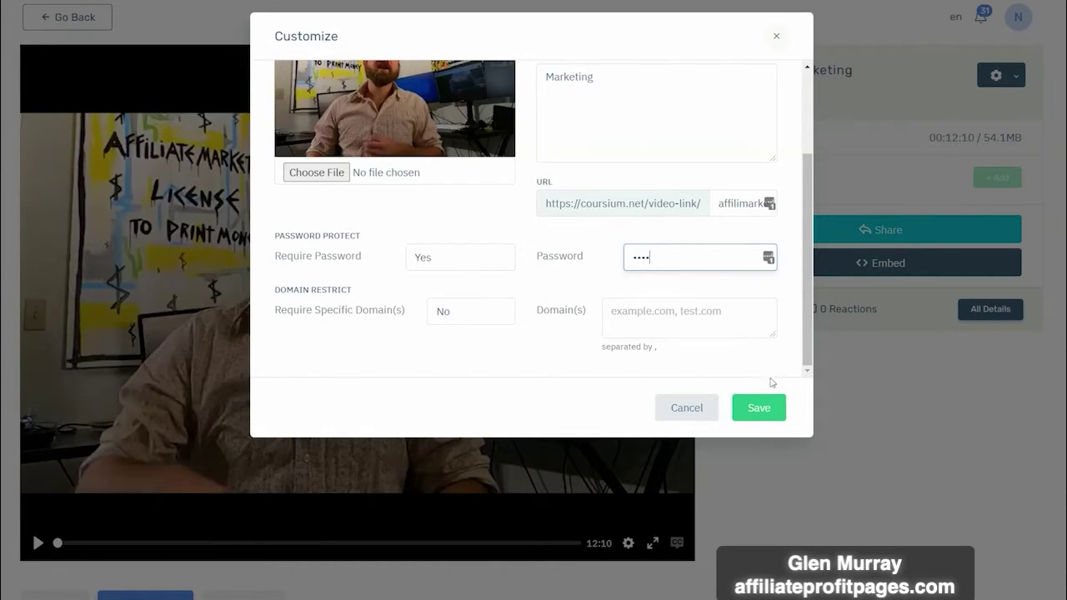
left_click(776, 411)
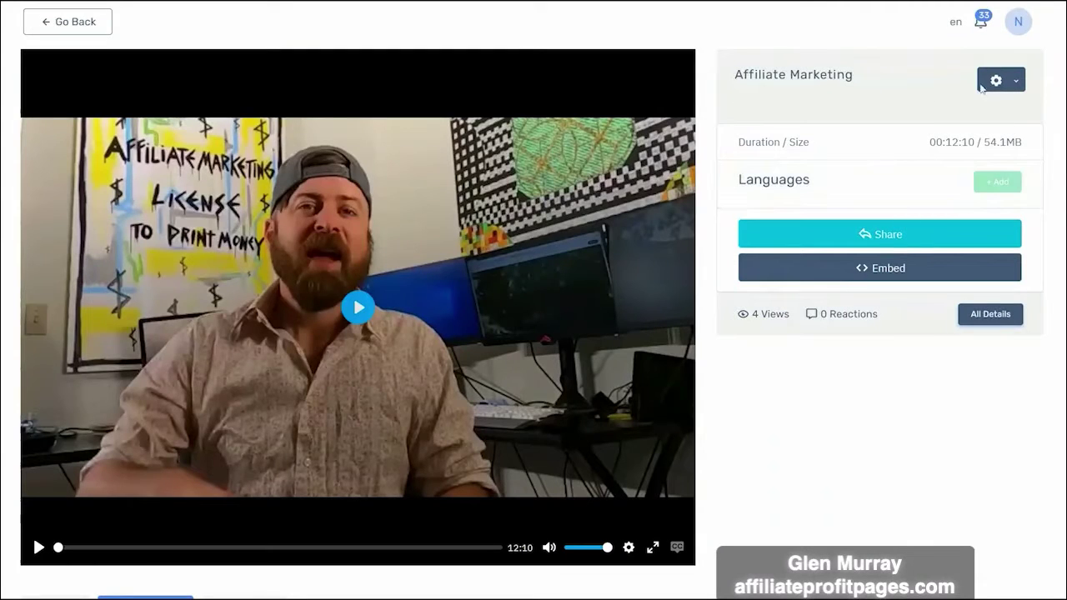
Step: Add the Affiliate Marketing video to "Our test page" and return to the video library
left_click(1016, 81)
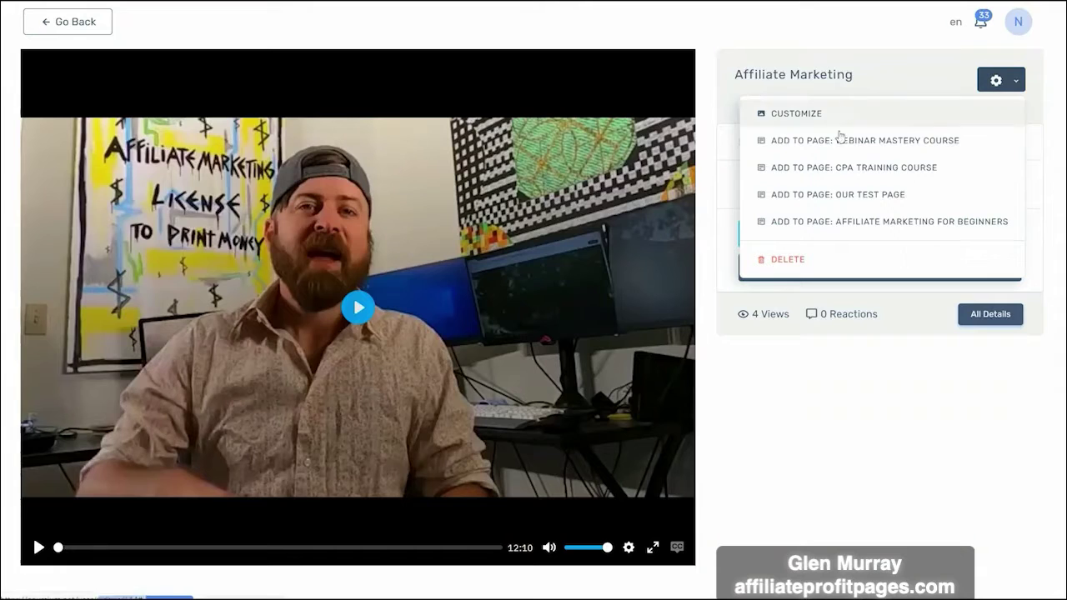
left_click(818, 200)
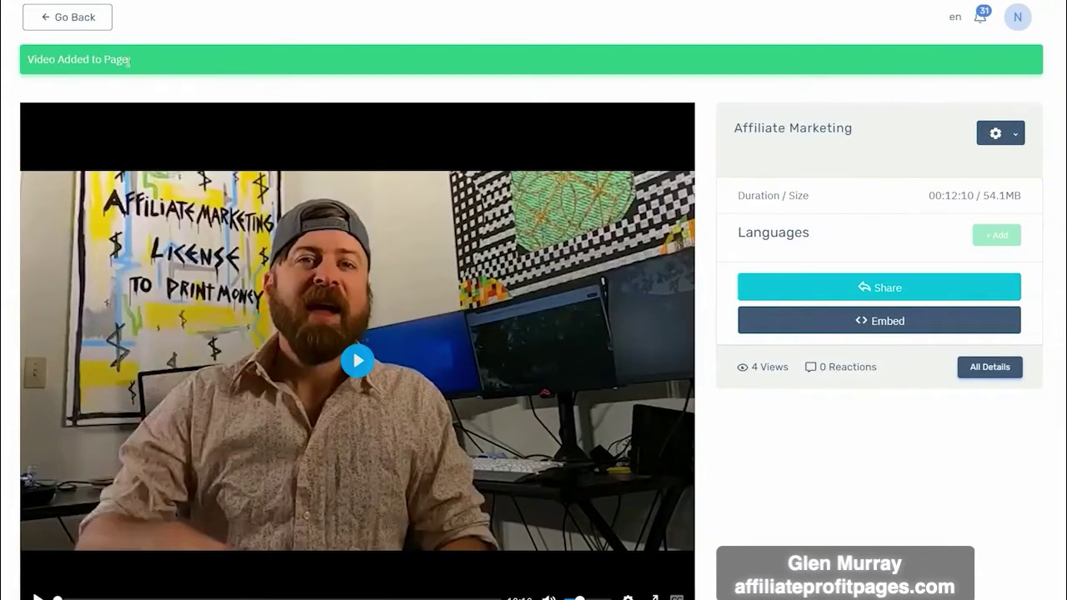
left_click(84, 17)
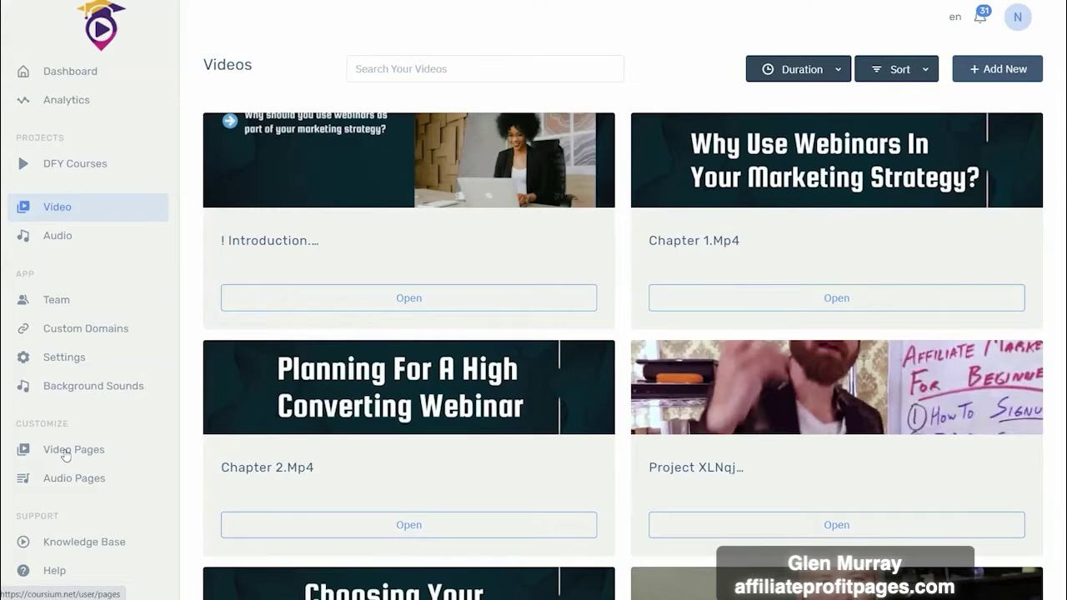
Step: Open "Our test page" from the video pages and view its public page
left_click(65, 451)
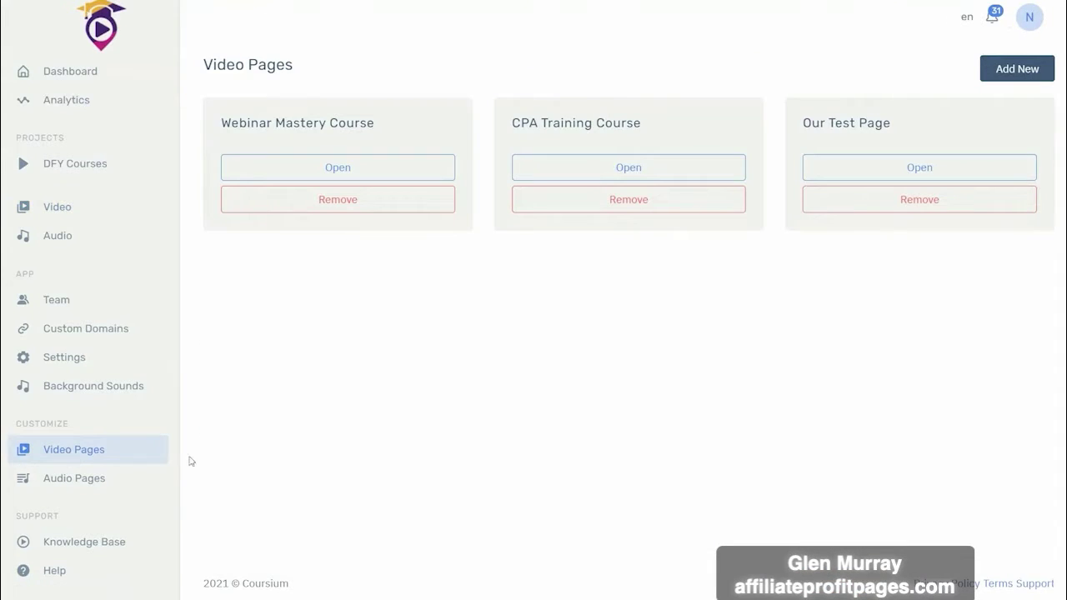
left_click(940, 170)
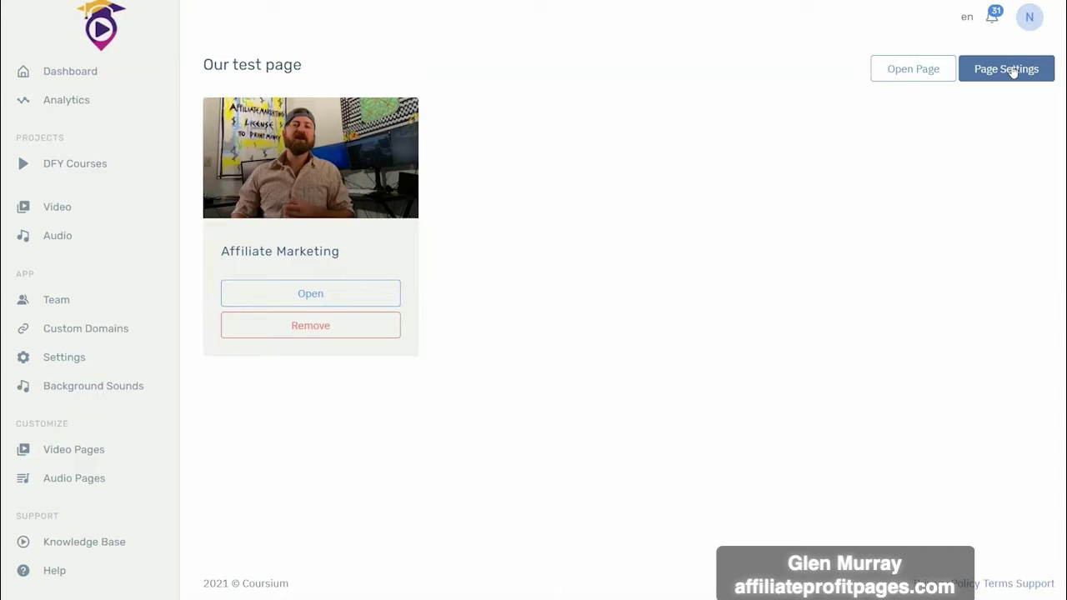
left_click(913, 69)
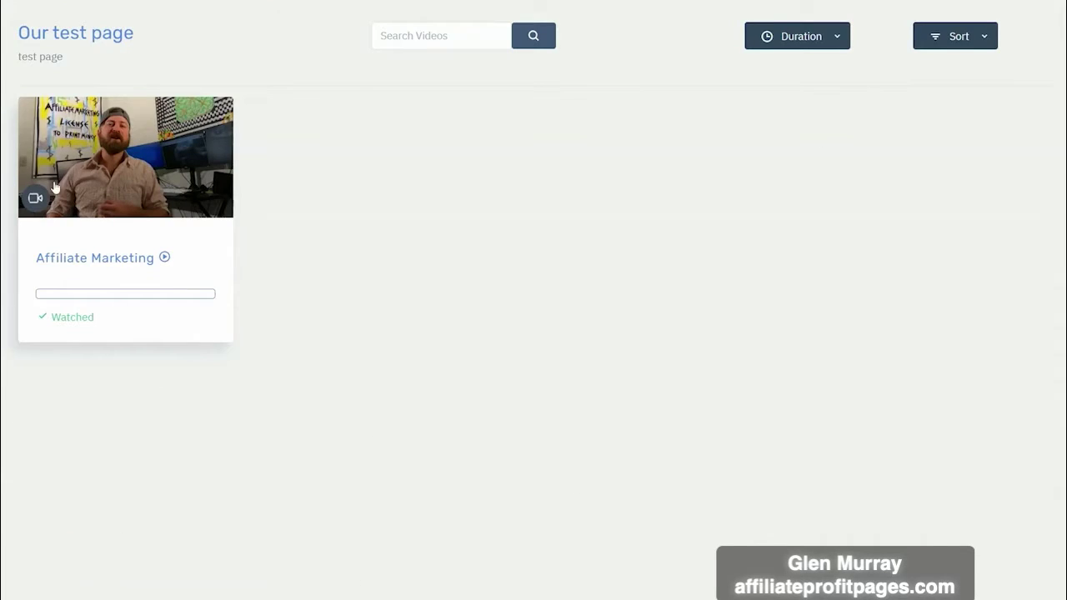
Step: Open the Affiliate Marketing video on the public page and submit the video password to unlock it
left_click(60, 187)
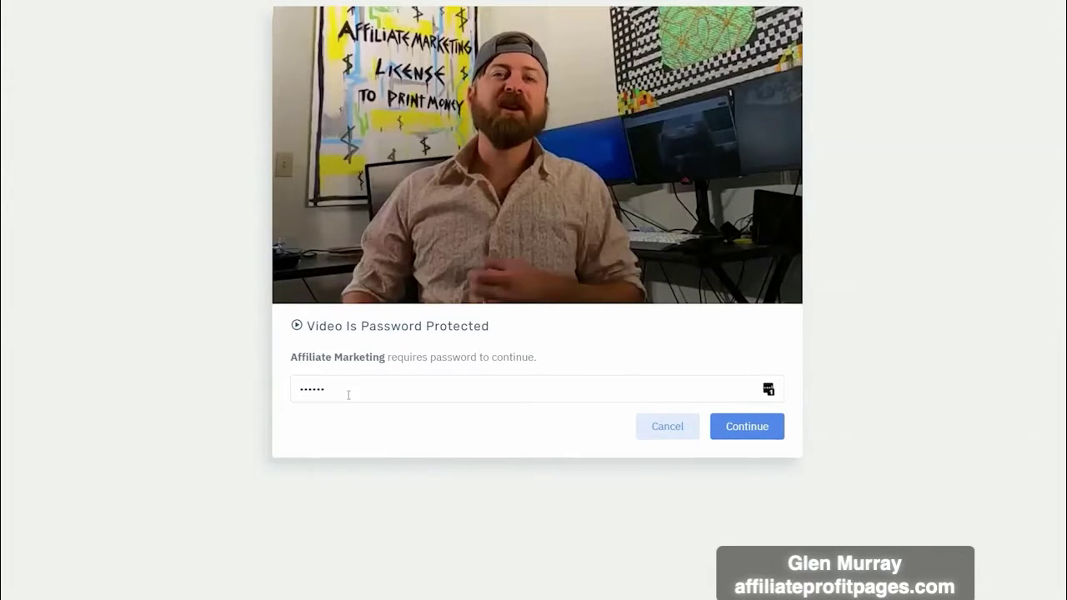
double_click(351, 393)
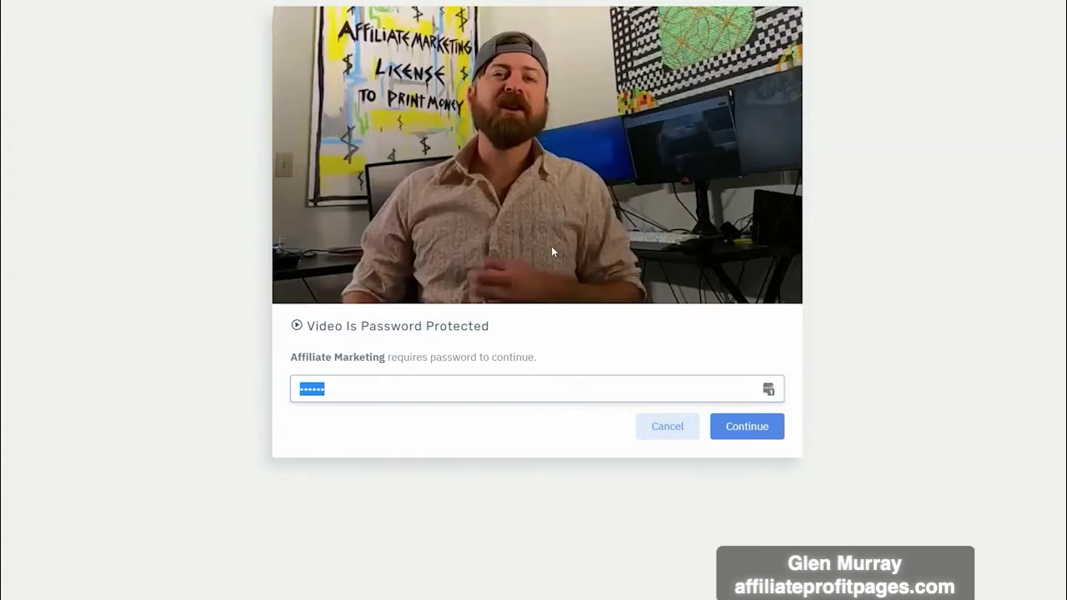
type("••")
left_click(767, 429)
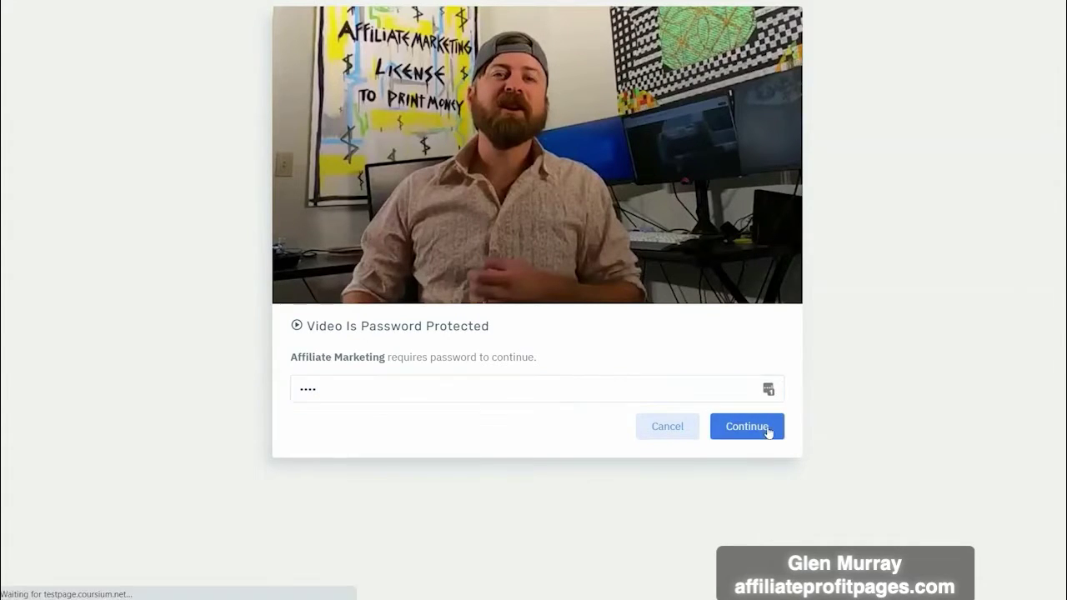